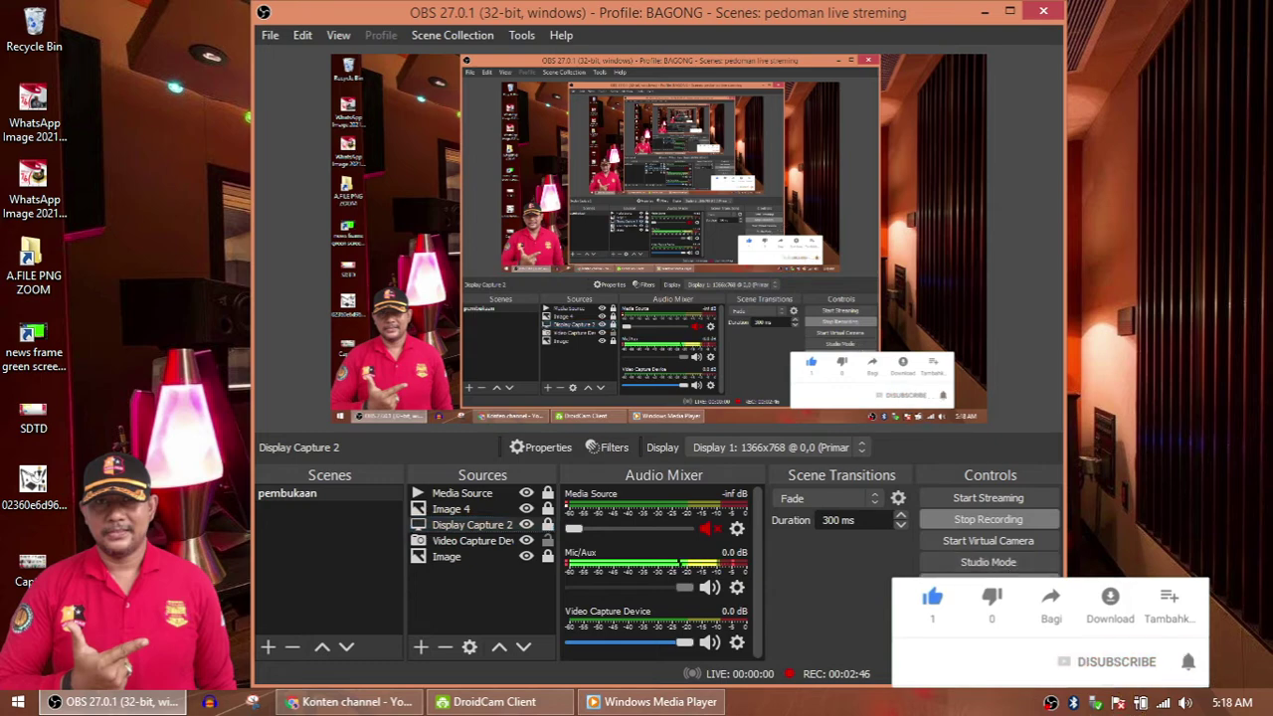
# In the OBS audio settings, choose Microphone (LZY USB AUDIO) as the Mic/Auxiliary Audio device.
pyautogui.click(987, 582)
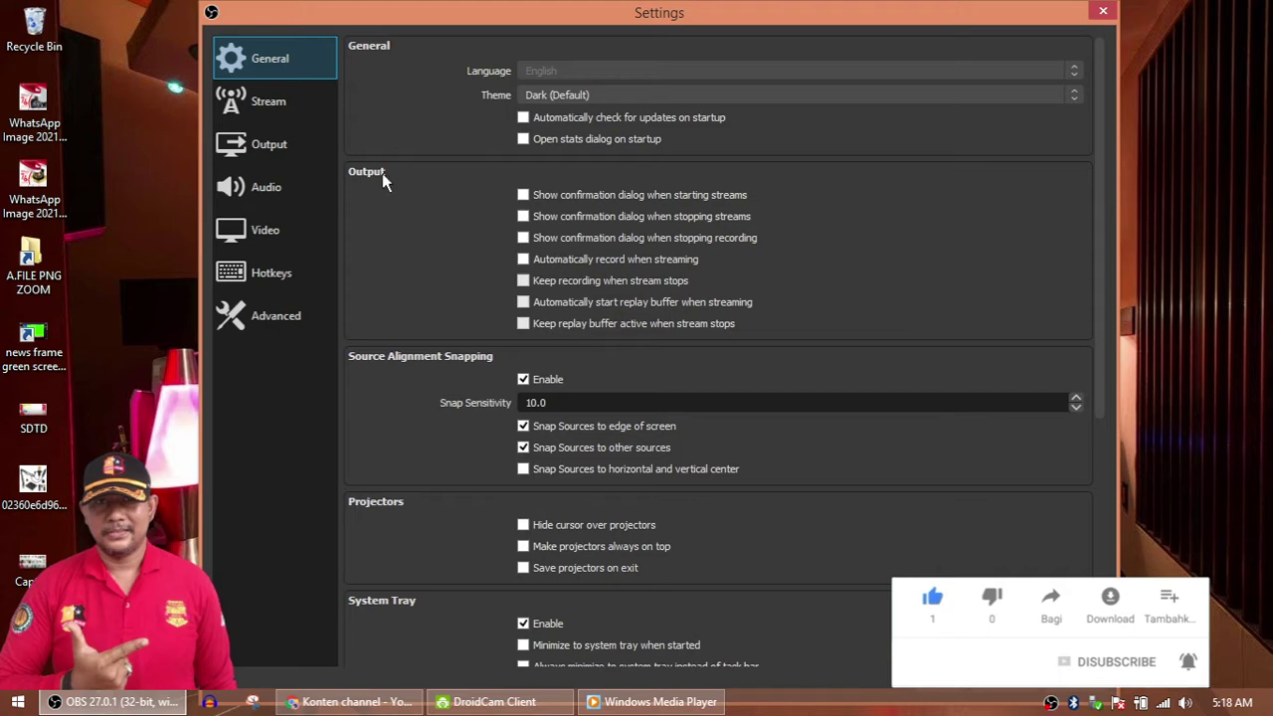
pyautogui.click(265, 187)
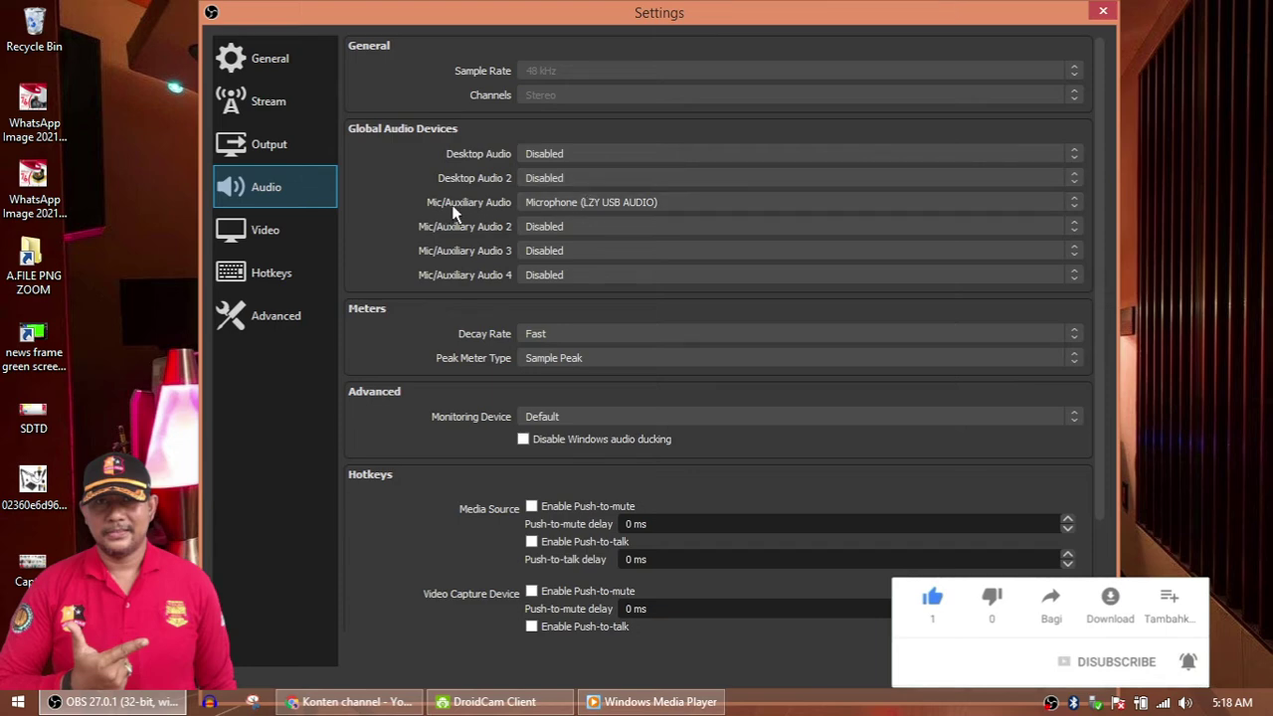
pyautogui.click(557, 204)
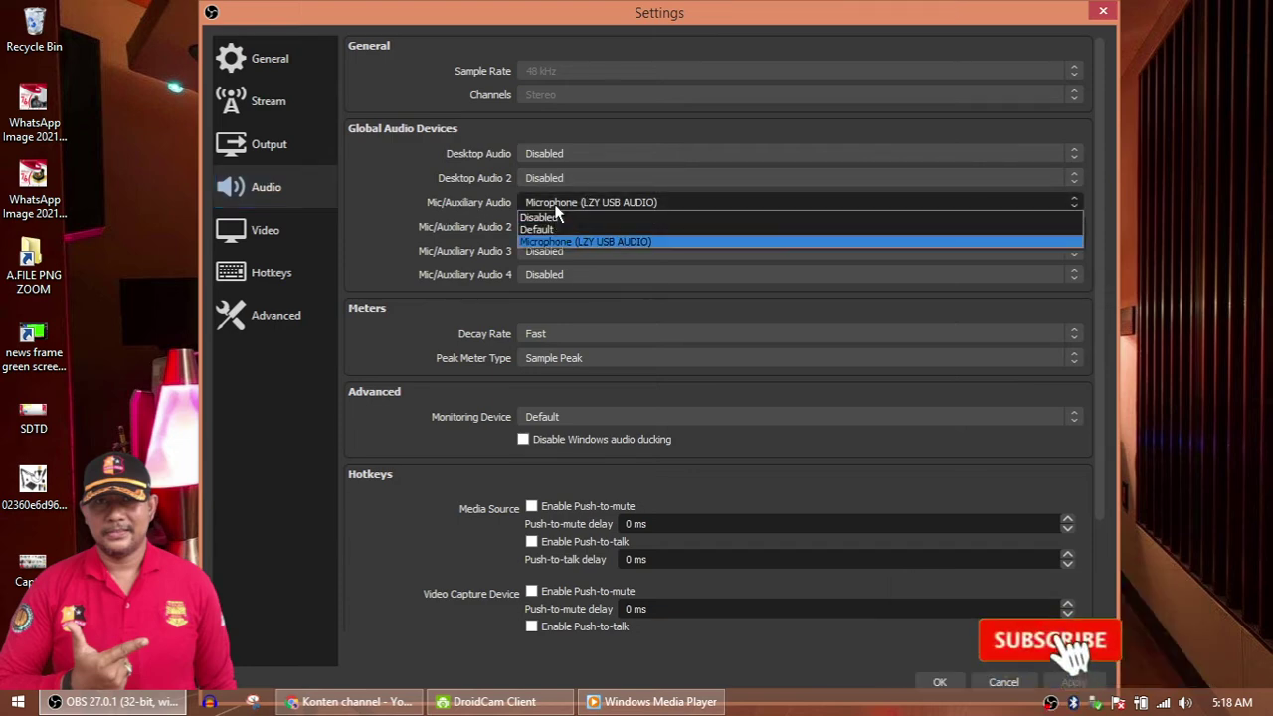
pyautogui.click(598, 239)
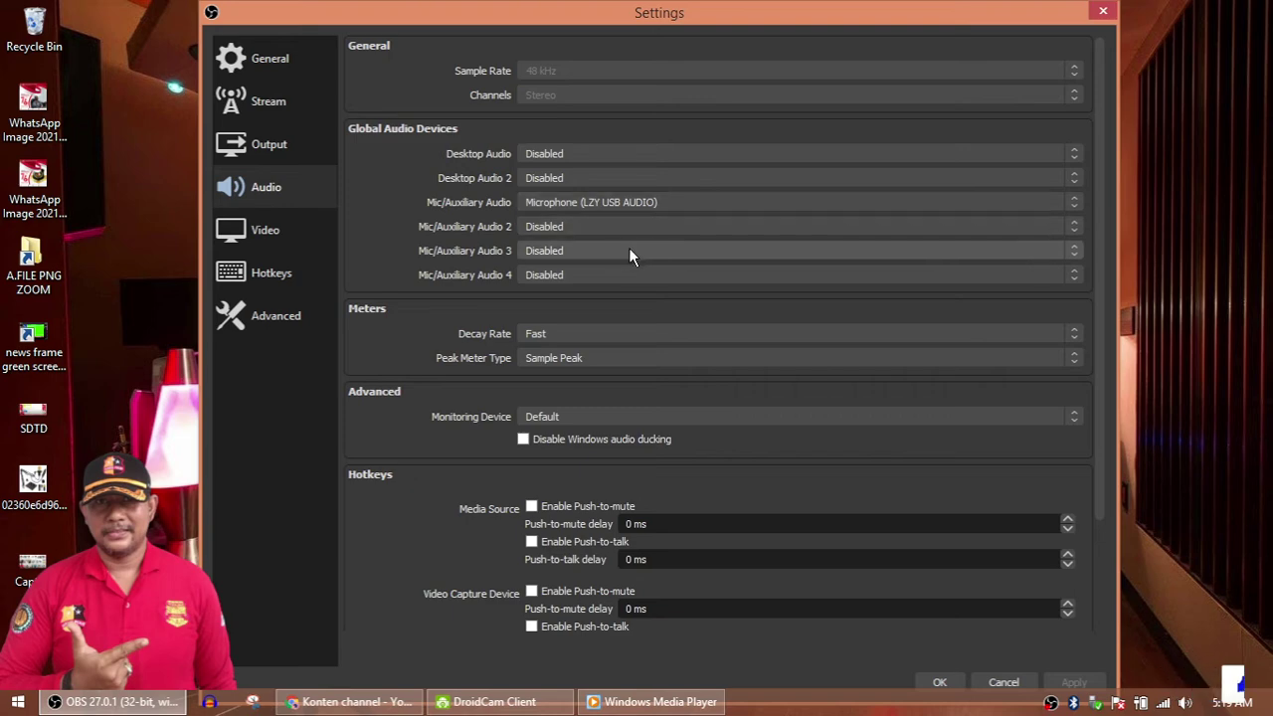
# Set the audio monitoring device to Speakers (LZY USB AUDIO), apply the change and close the settings.
pyautogui.click(561, 417)
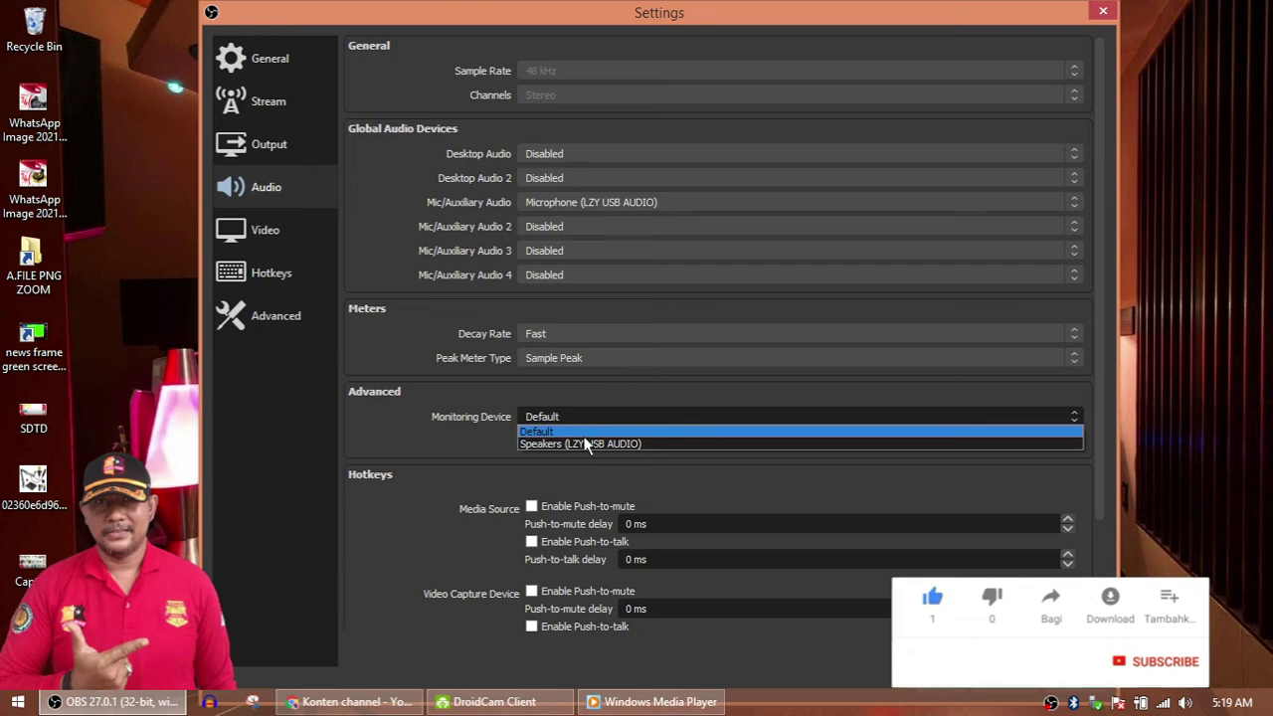
pyautogui.click(586, 441)
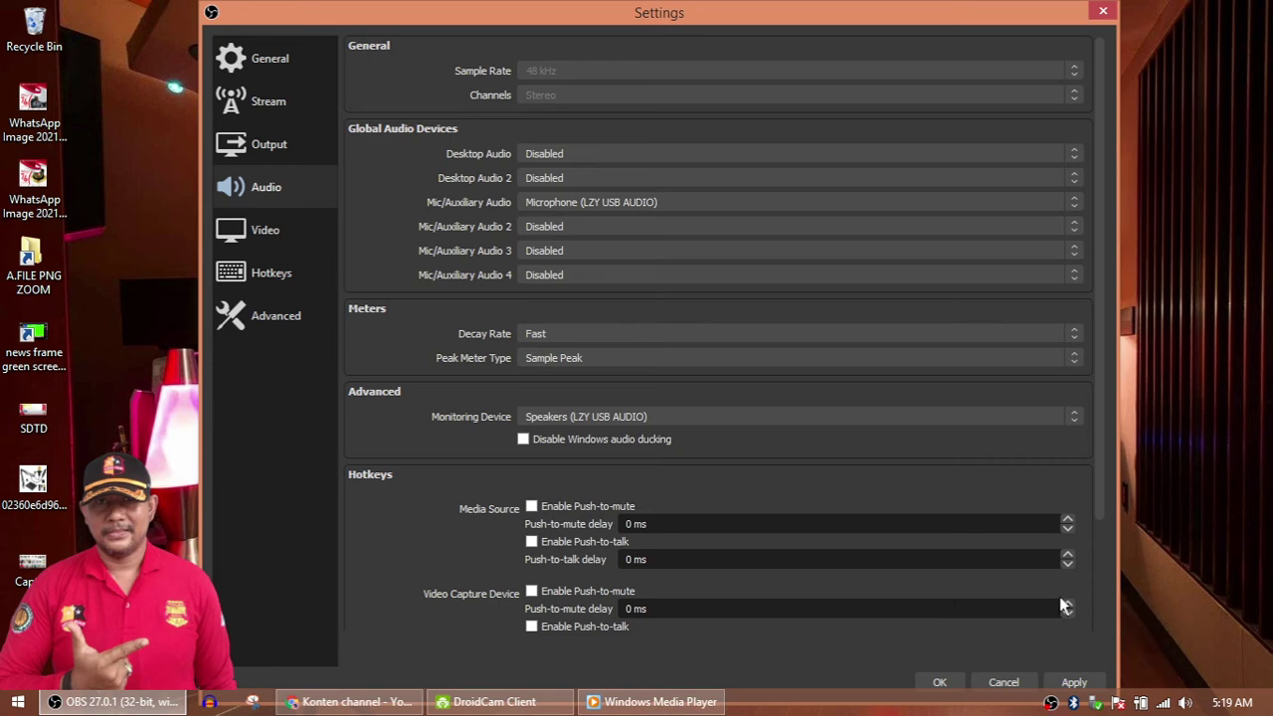
pyautogui.click(1074, 682)
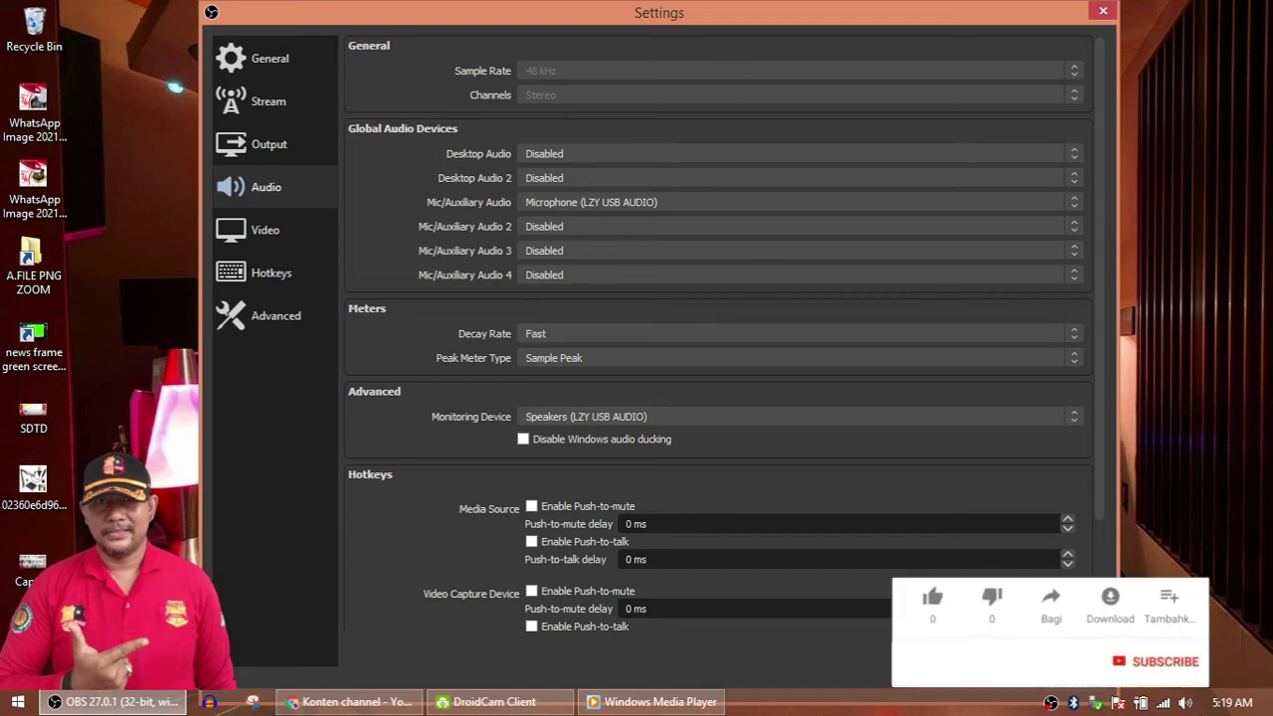
pyautogui.click(950, 694)
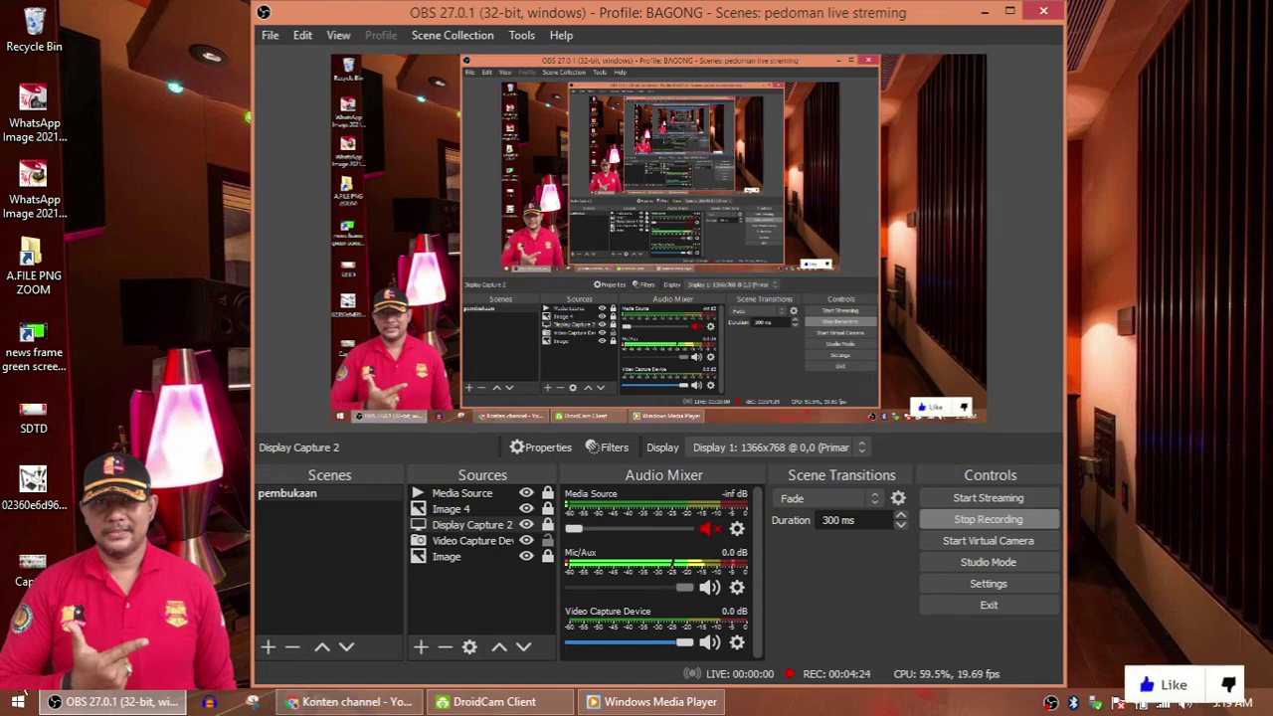
# Launch Zoom and close the browser window showing the YouTube Studio channel content.
pyautogui.click(18, 701)
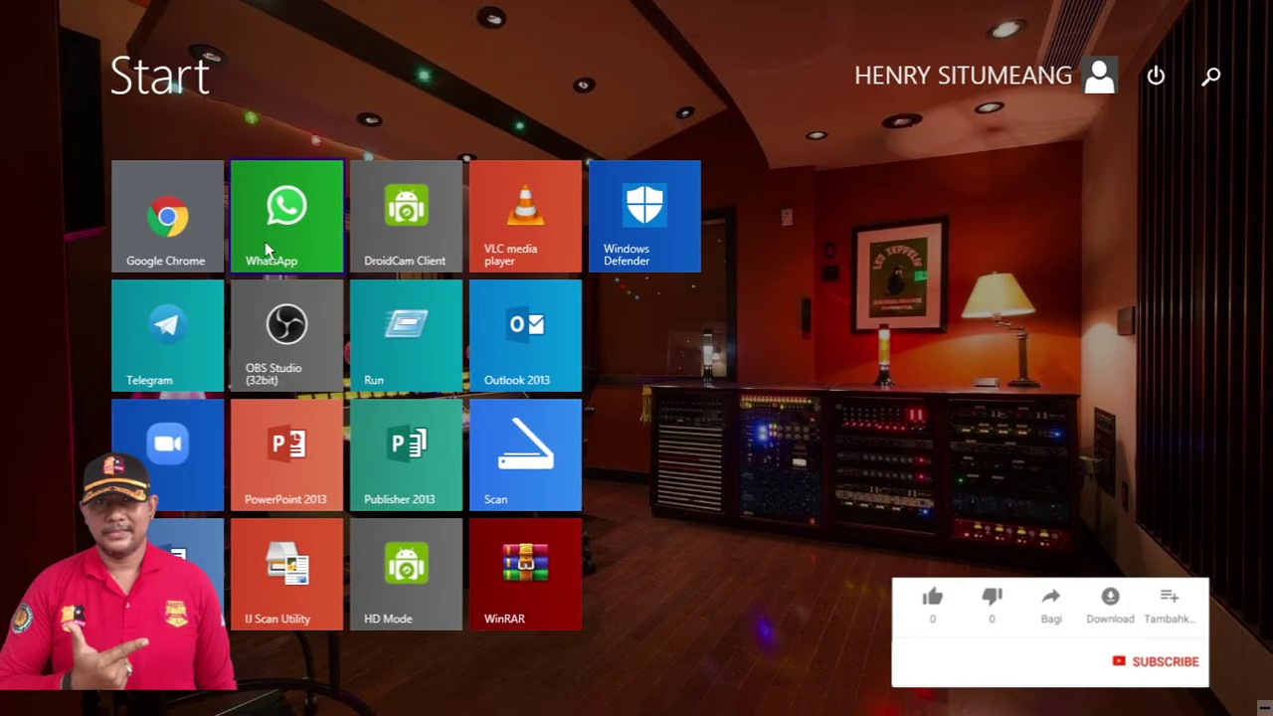
pyautogui.click(187, 462)
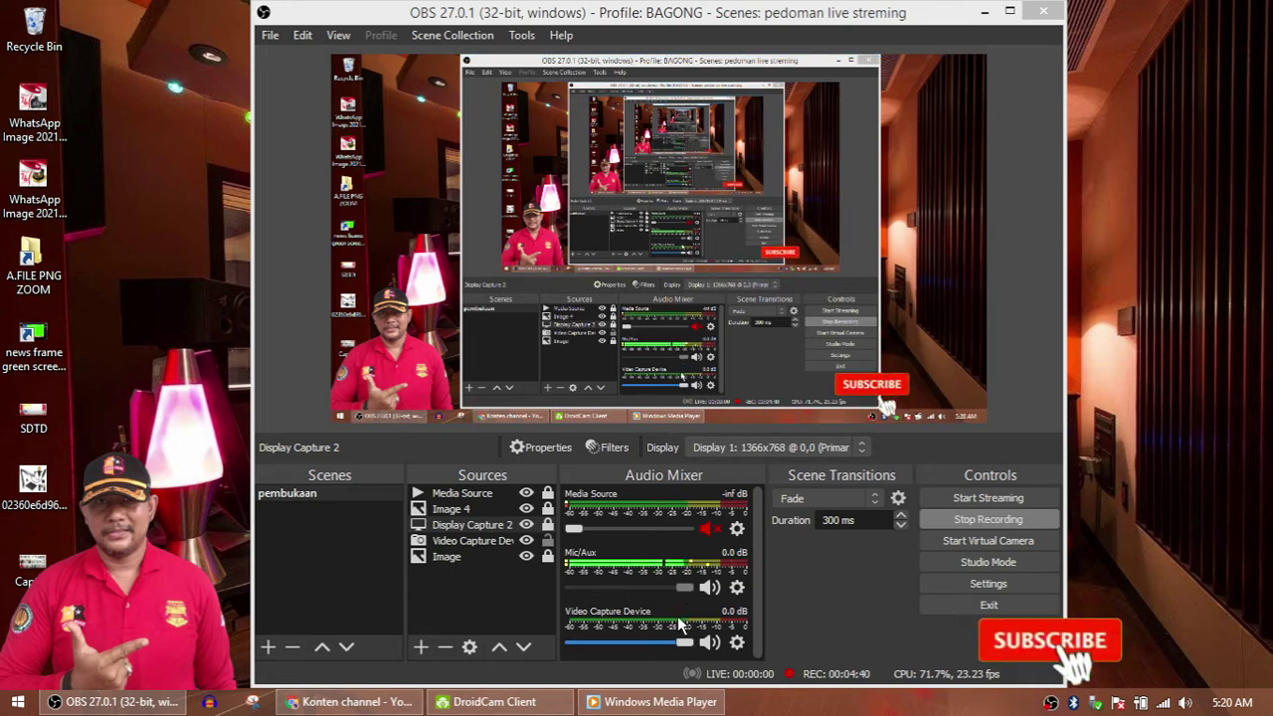
pyautogui.click(361, 703)
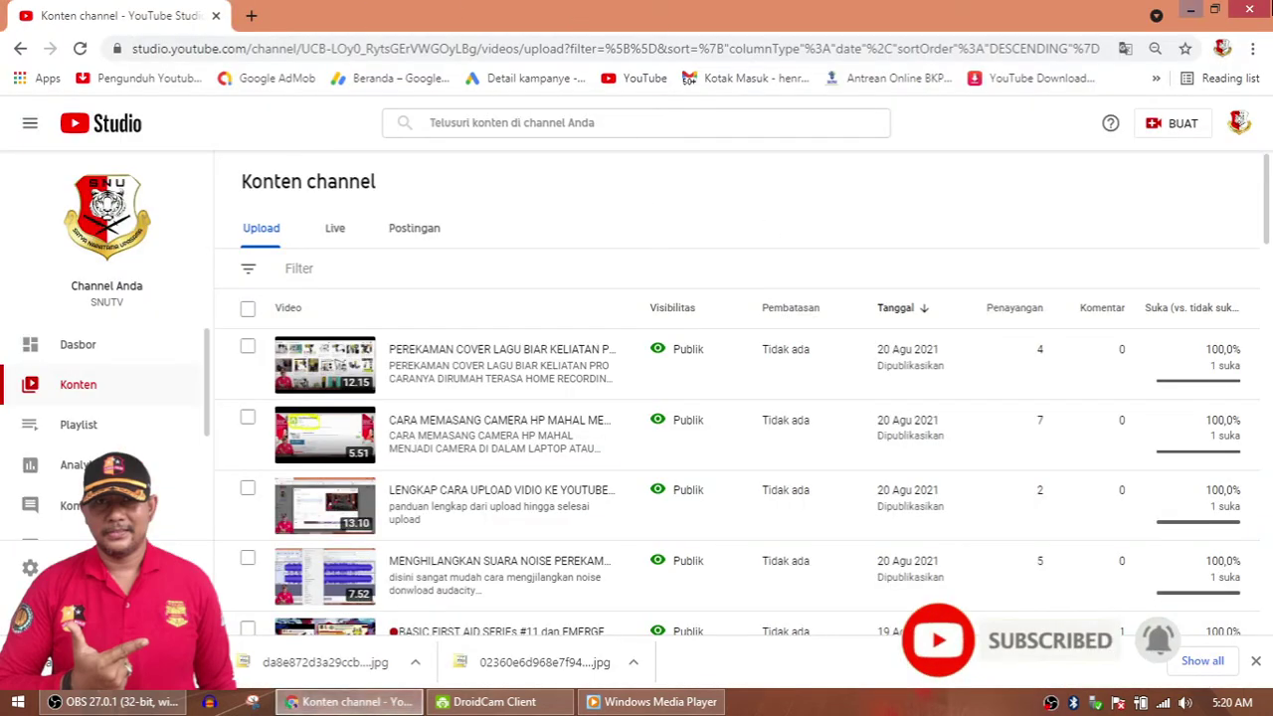
pyautogui.click(1259, 10)
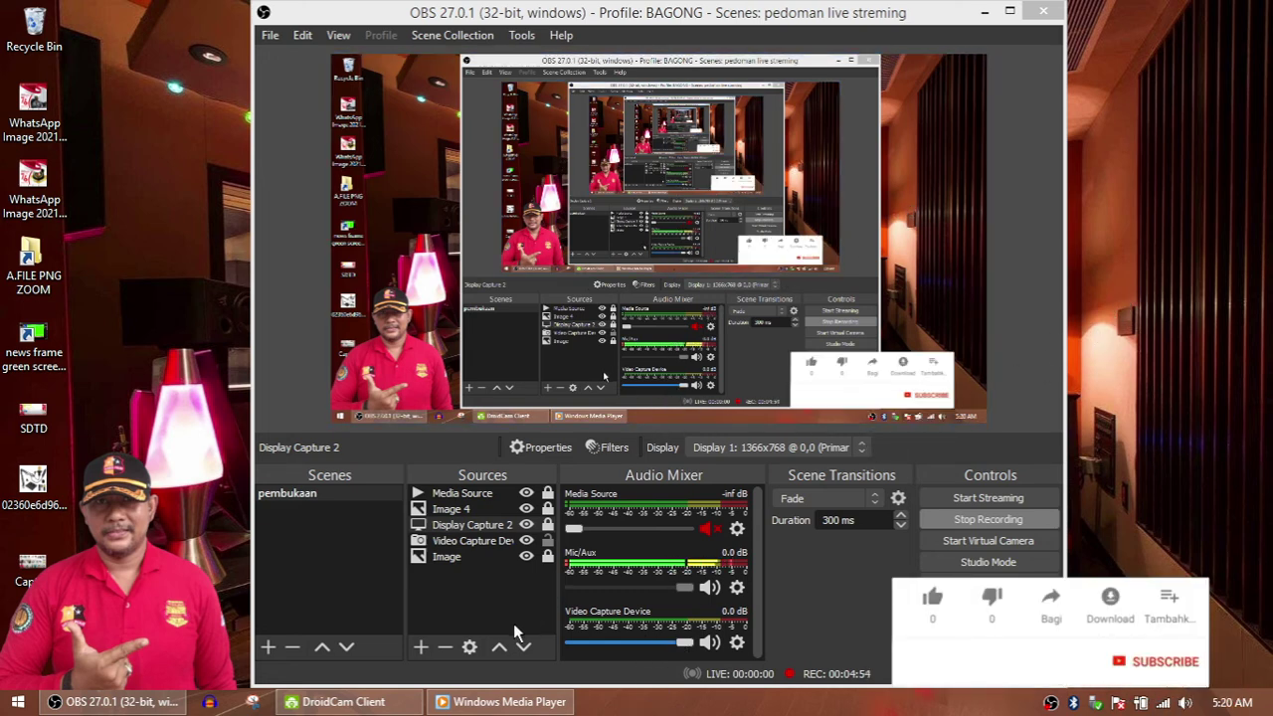
# Close DroidCam Client, accepting that its connection will be stopped, and refresh the desktop.
pyautogui.click(363, 703)
pyautogui.click(353, 706)
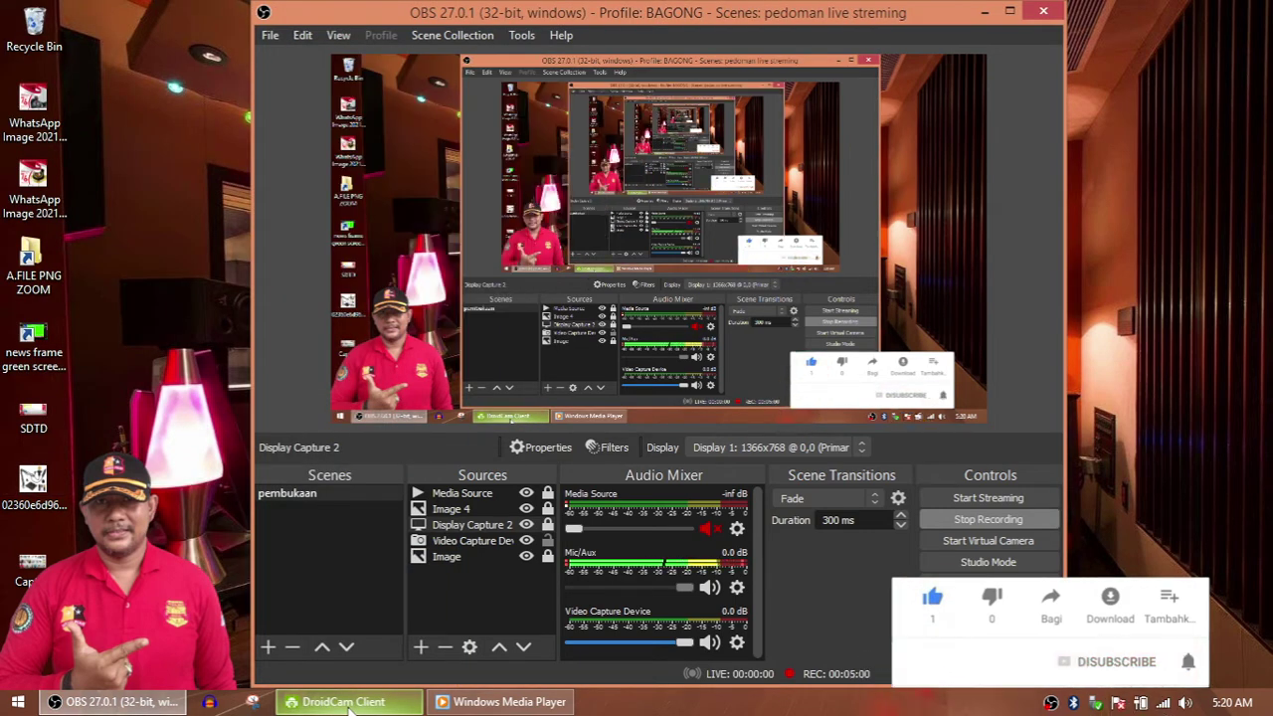
pyautogui.click(349, 704)
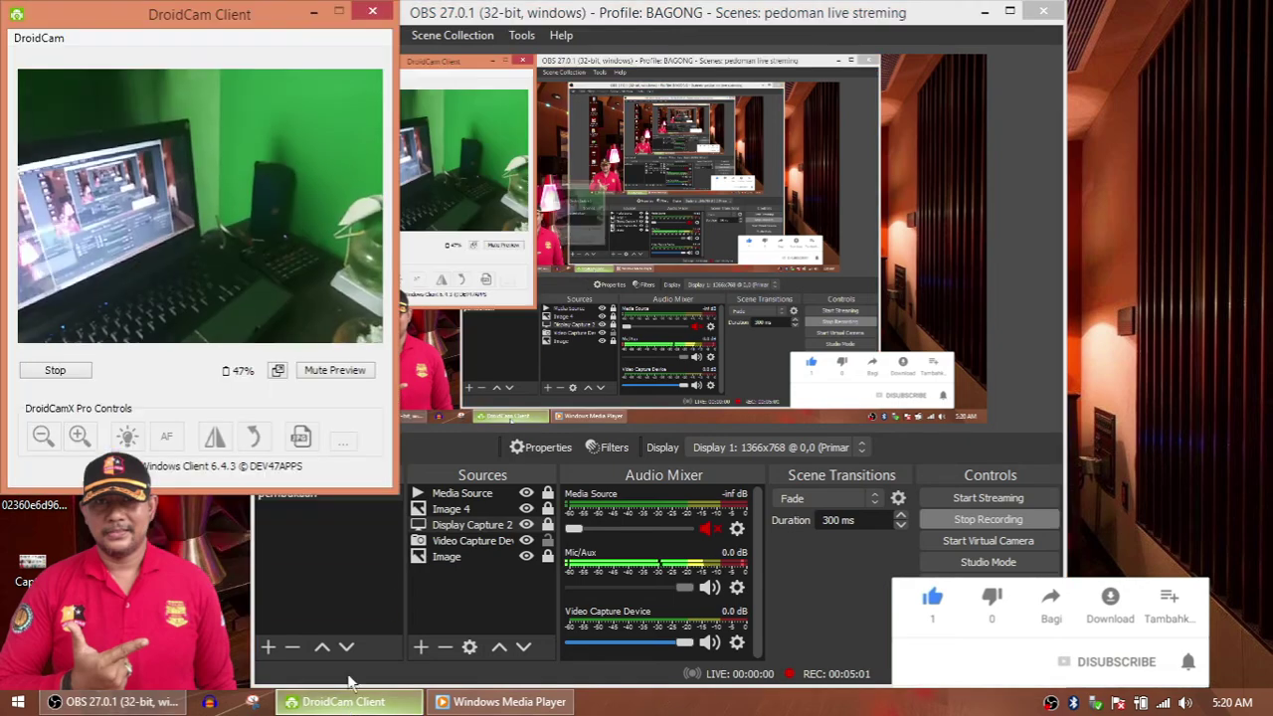
pyautogui.click(374, 11)
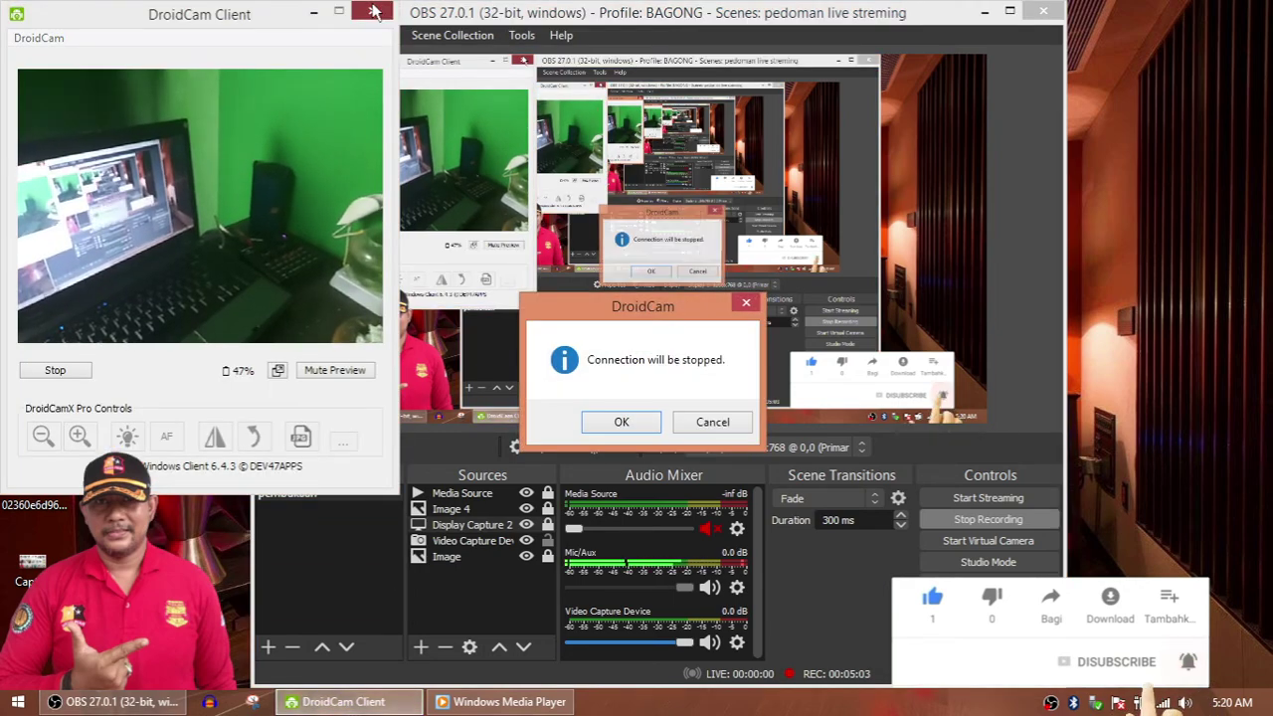
pyautogui.click(608, 420)
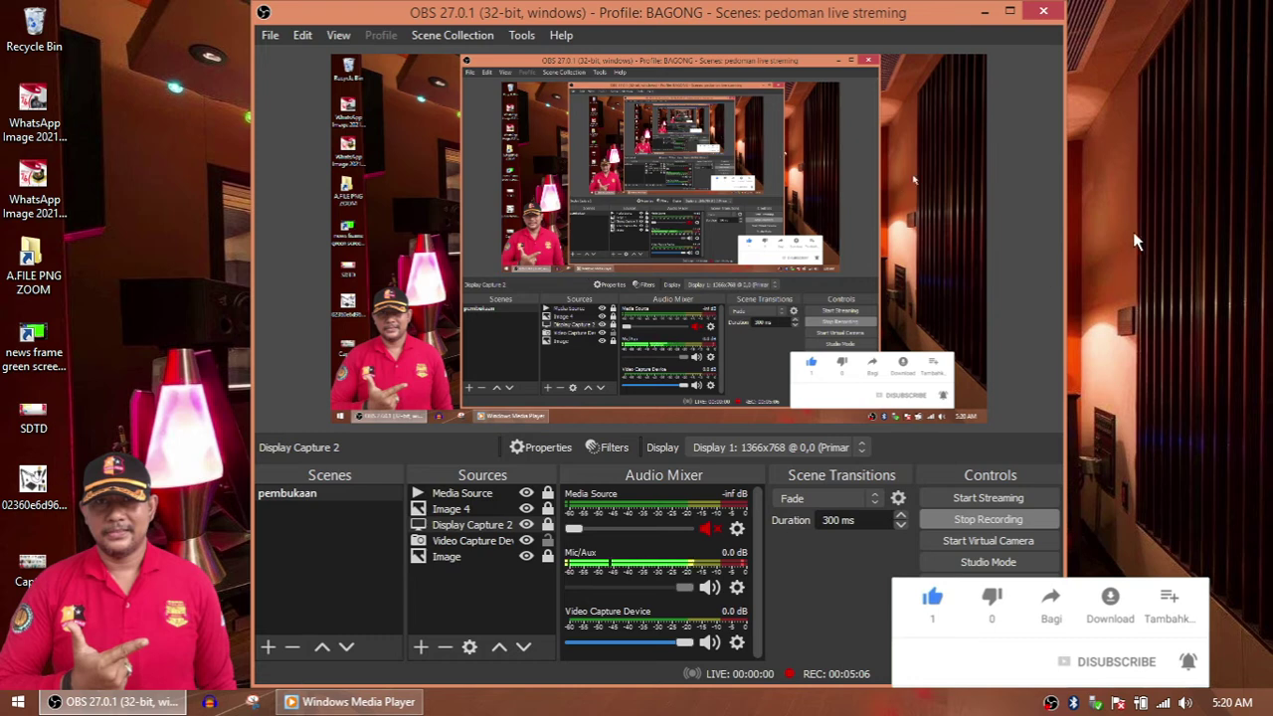
pyautogui.rightClick(1134, 230)
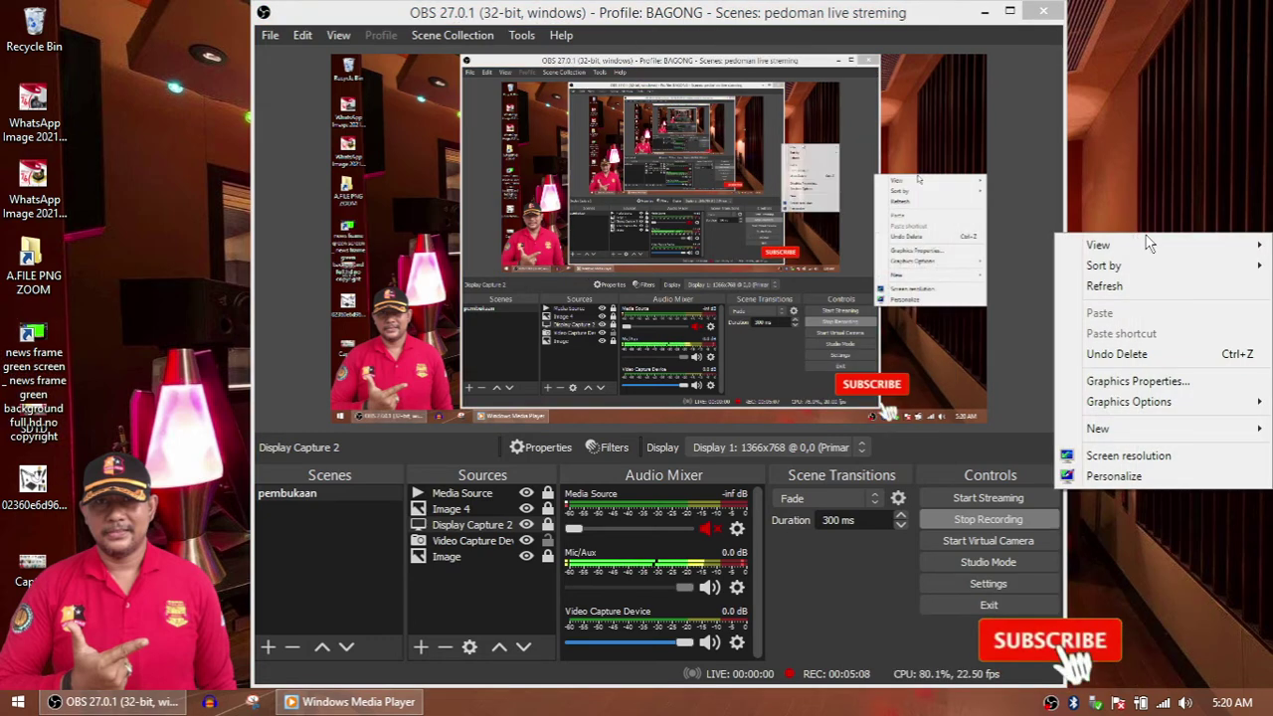
pyautogui.click(1110, 284)
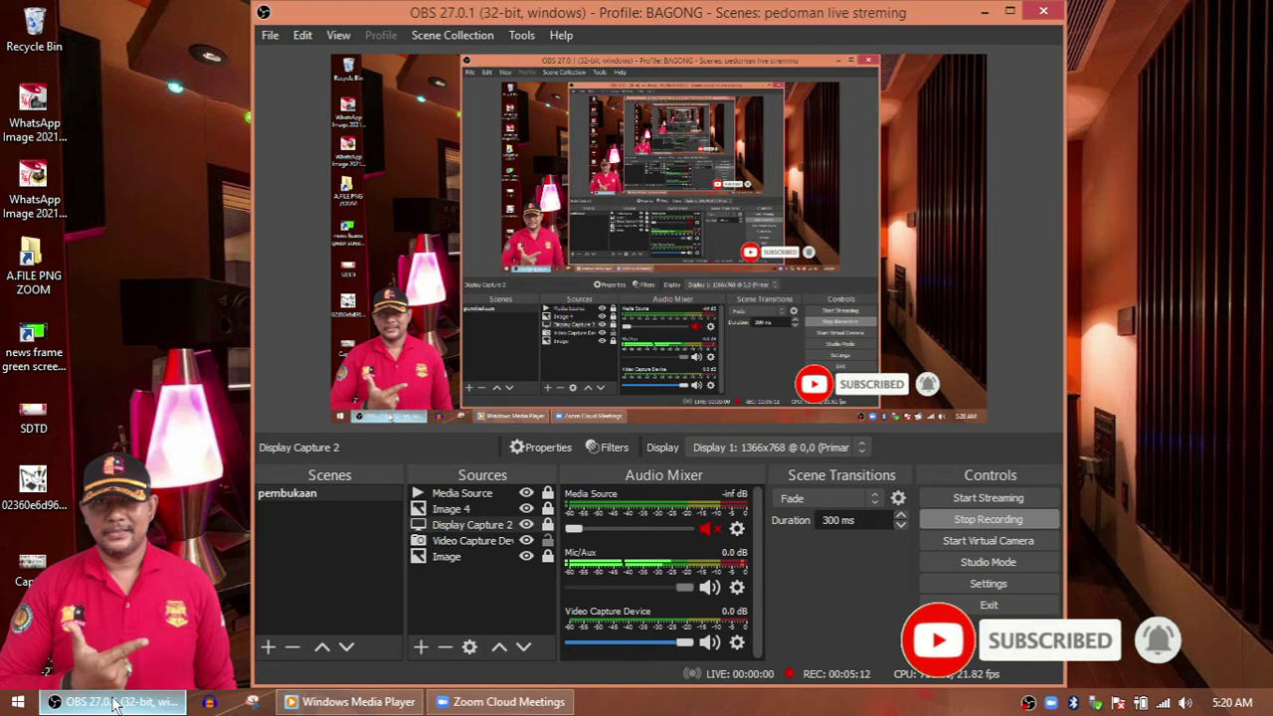
# In Zoom's audio settings, select Speakers (LZY USB AUDIO) as the speaker and Microphone (LZY USB AUDIO) as the microphone.
pyautogui.click(513, 702)
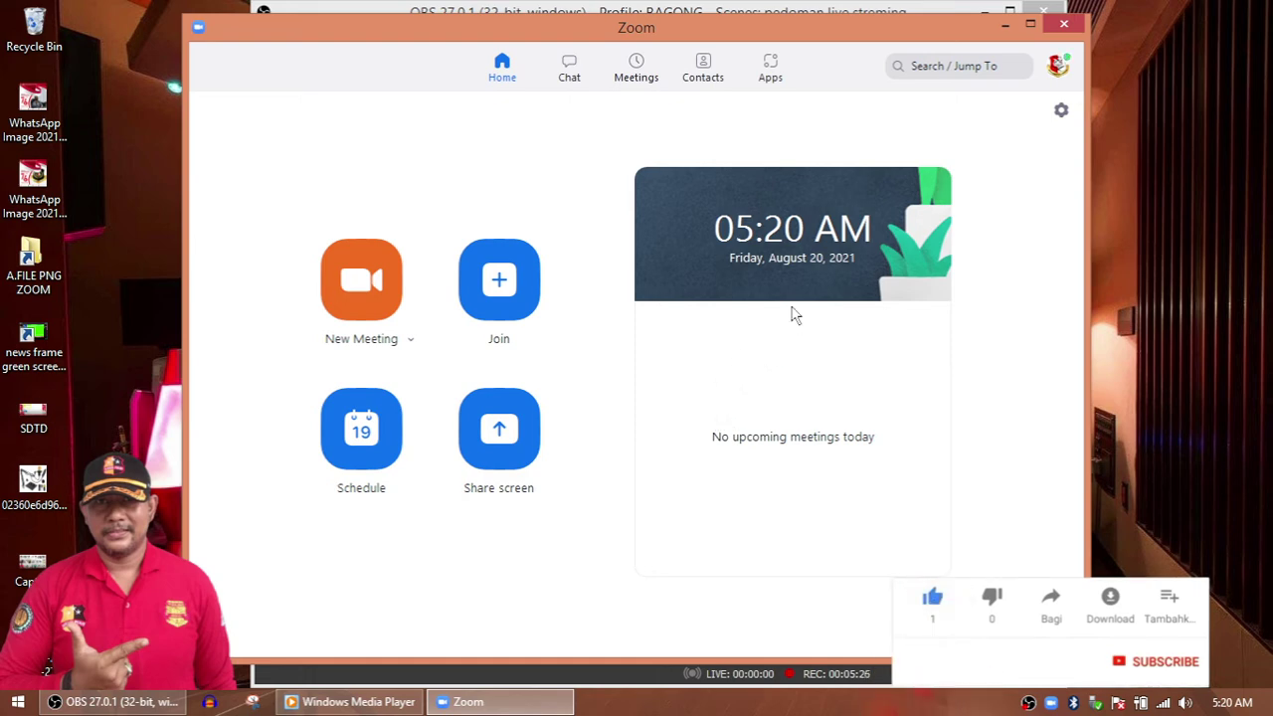
pyautogui.click(1061, 113)
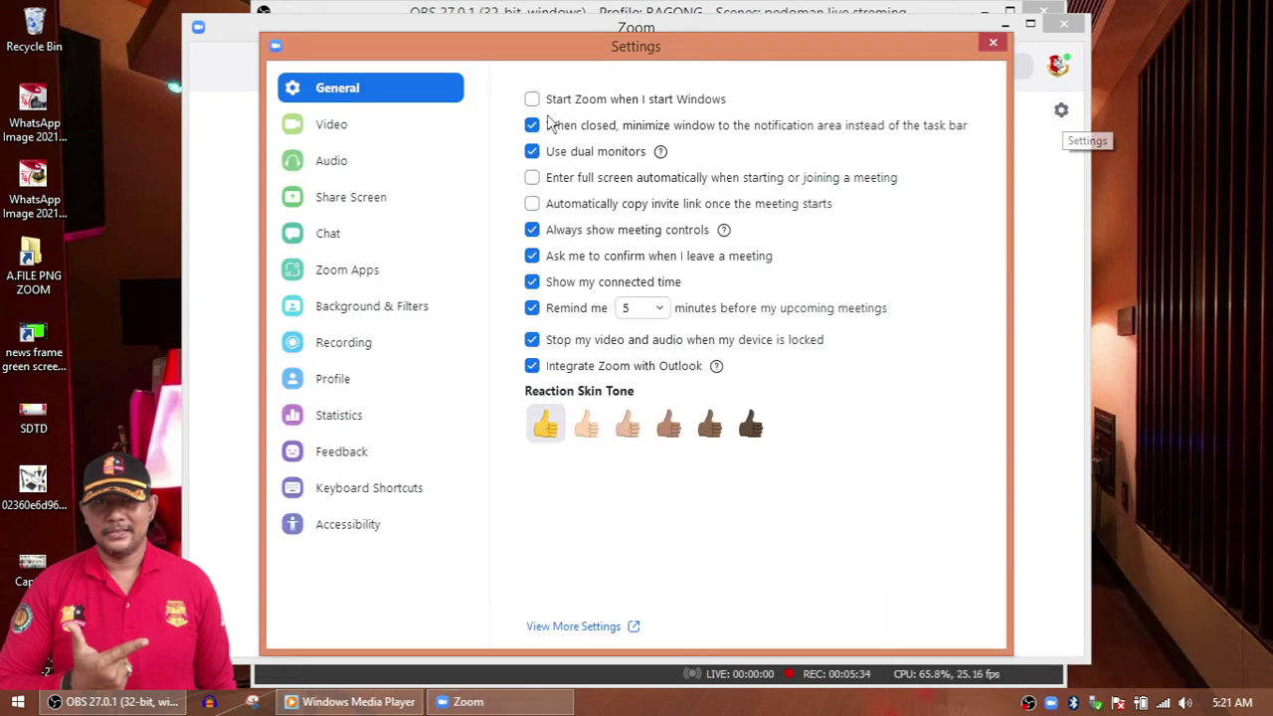
pyautogui.click(334, 162)
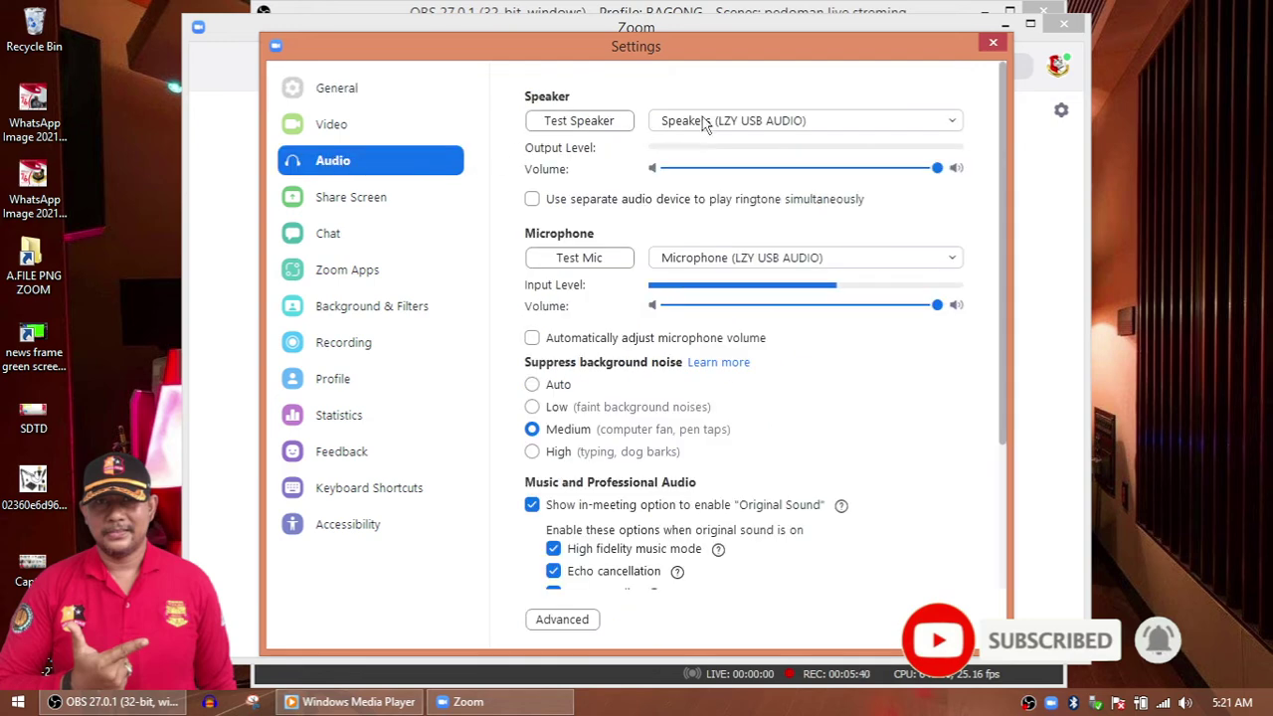
pyautogui.click(841, 126)
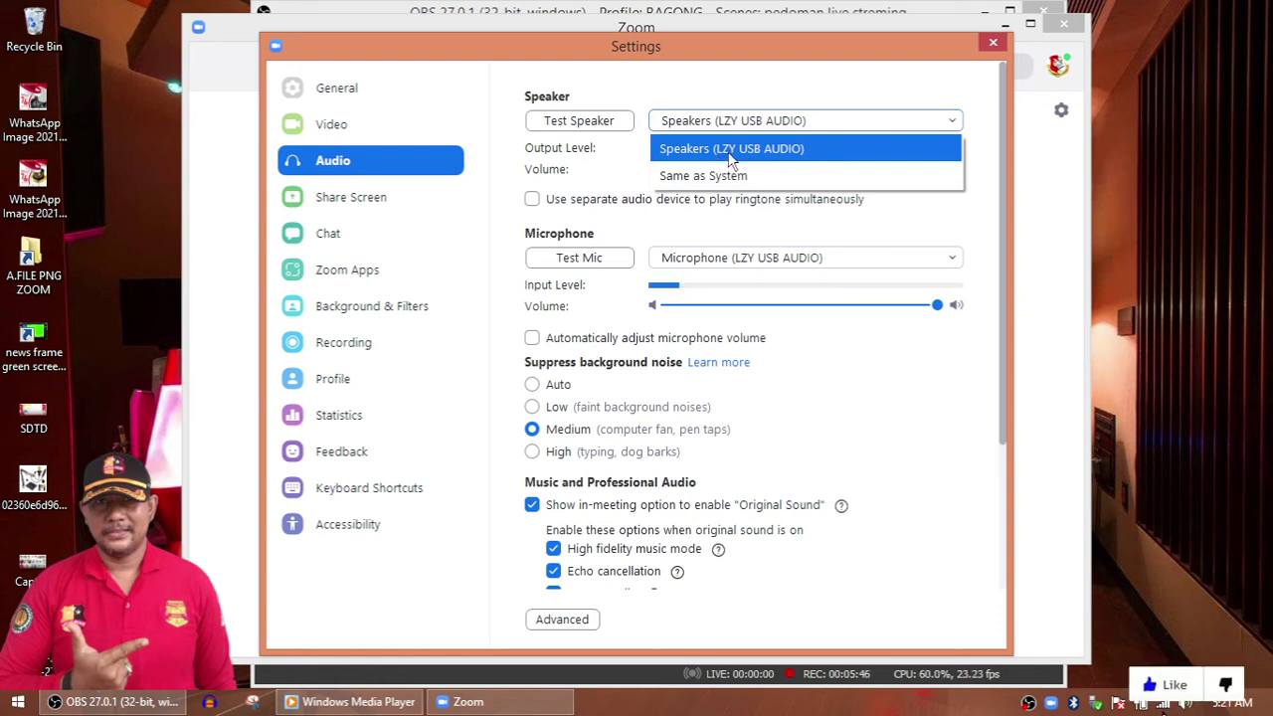
pyautogui.click(782, 148)
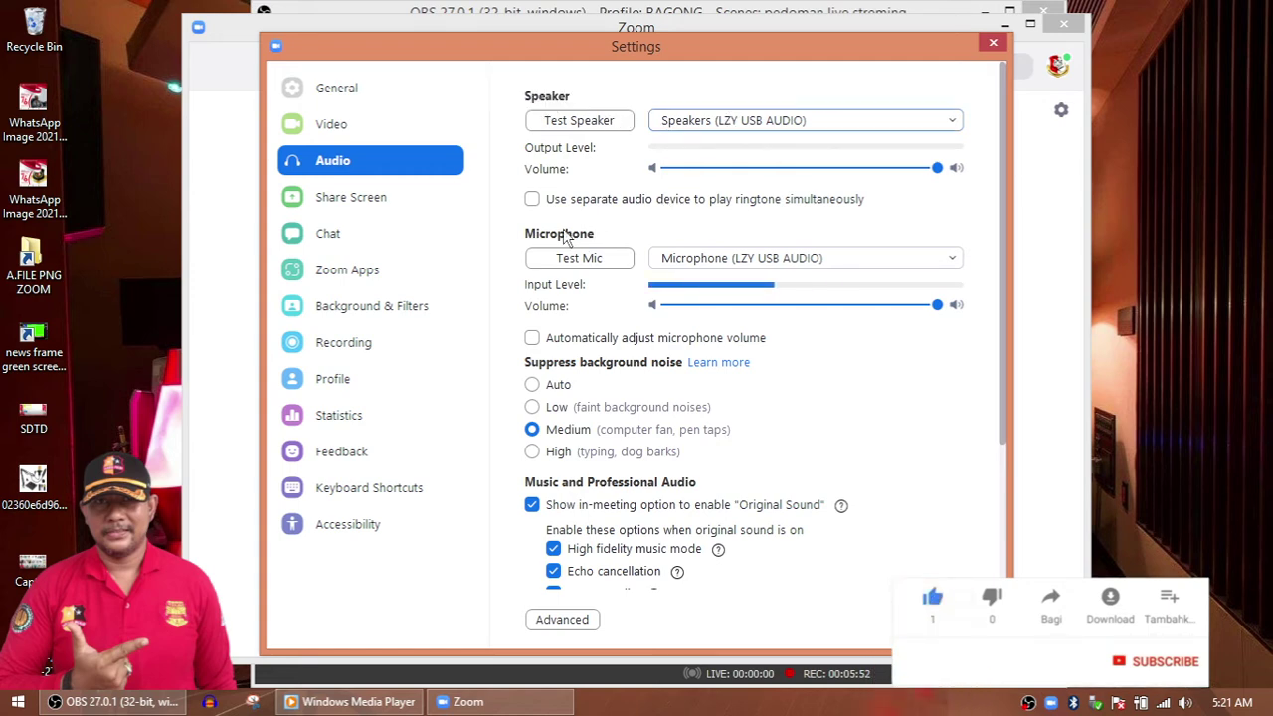
pyautogui.click(691, 258)
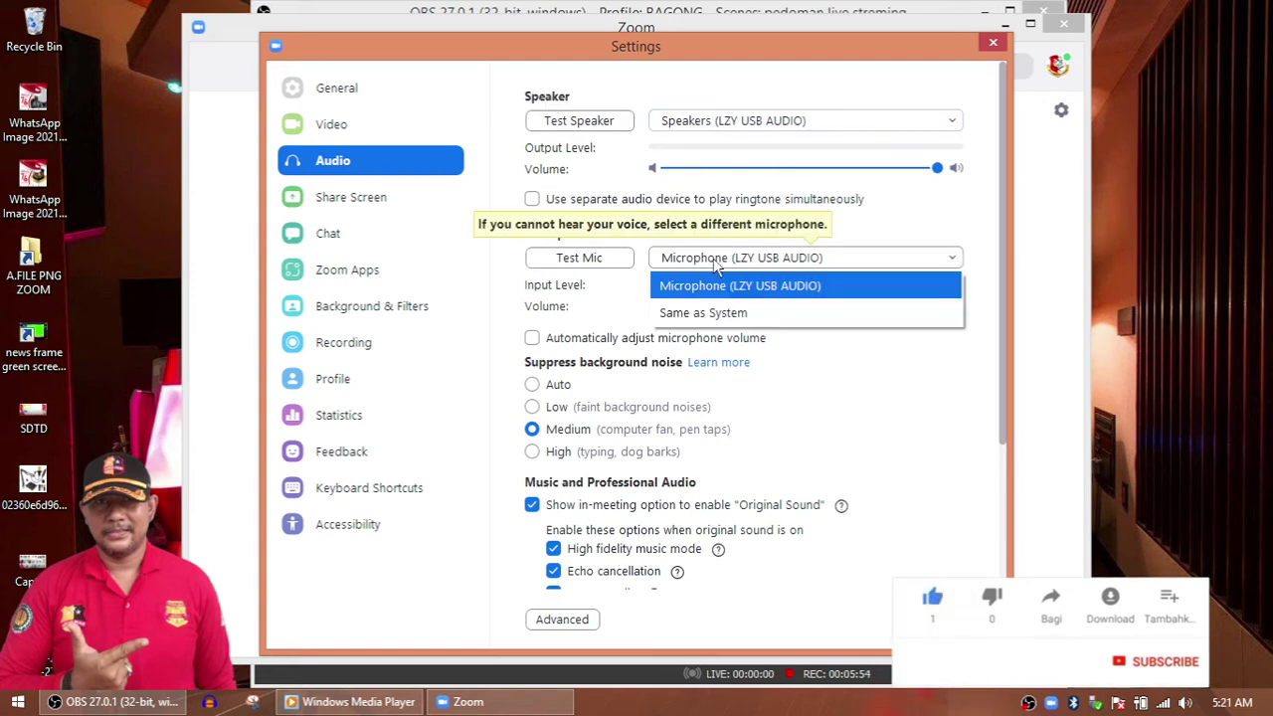
pyautogui.click(821, 288)
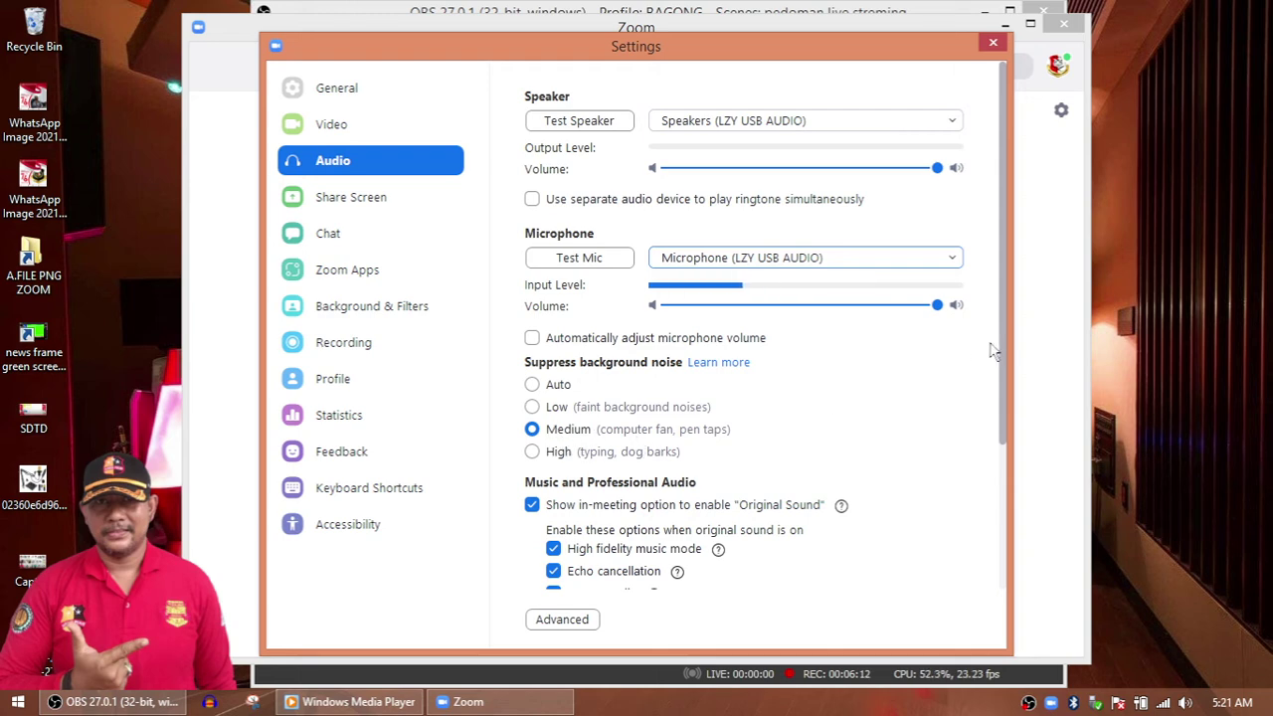
# Review Zoom's noise suppression, original sound and advanced echo cancellation options, and close the settings and the Zoom window.
pyautogui.moveTo(1001, 365); pyautogui.dragTo(999, 515)
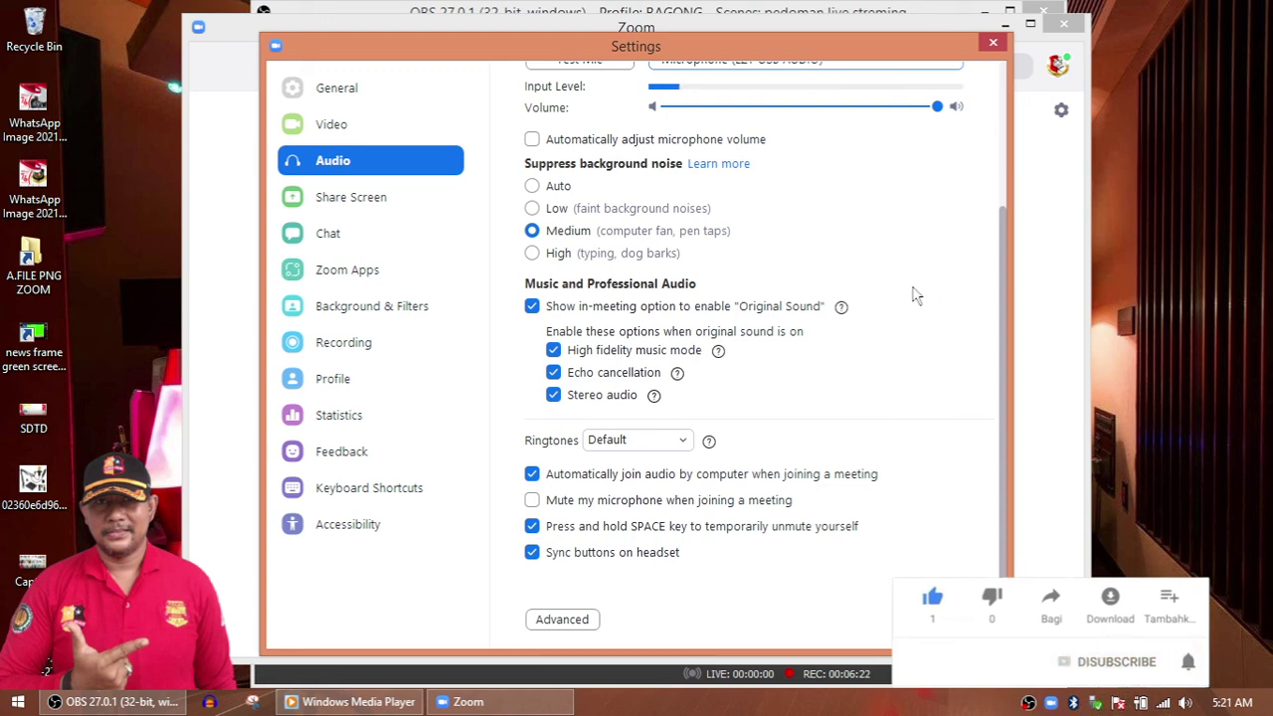
pyautogui.click(552, 619)
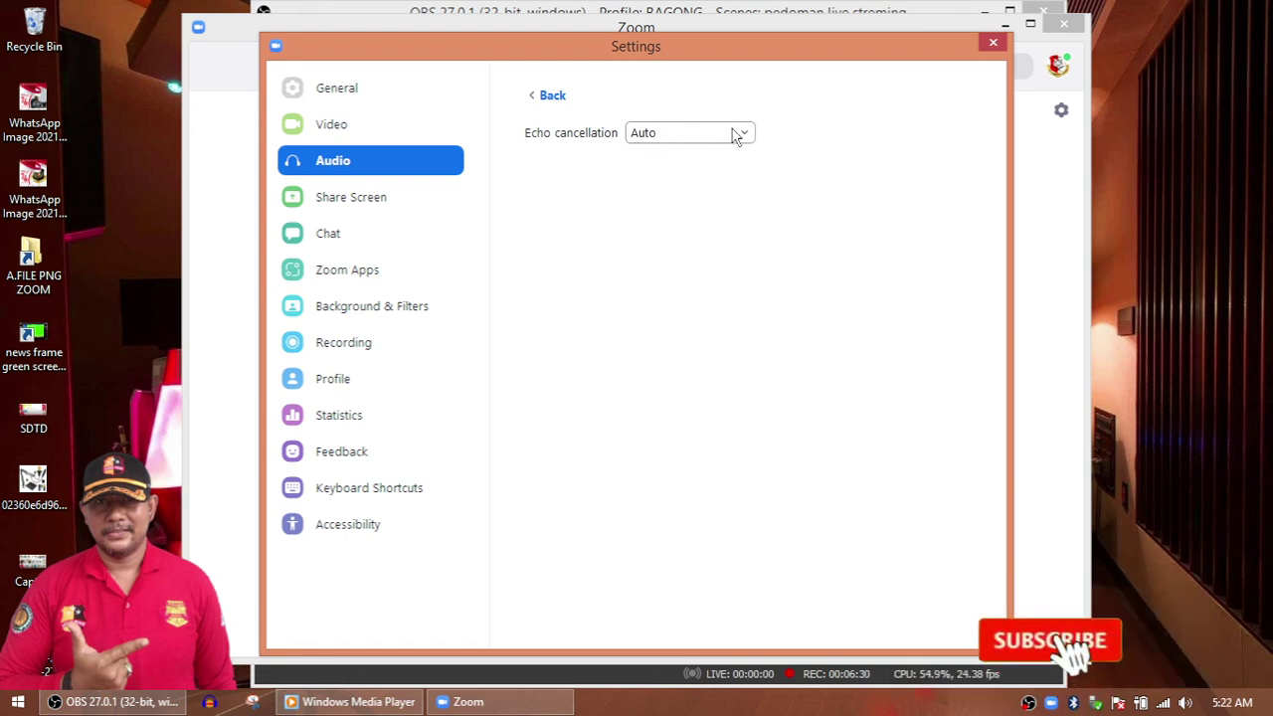
pyautogui.click(993, 46)
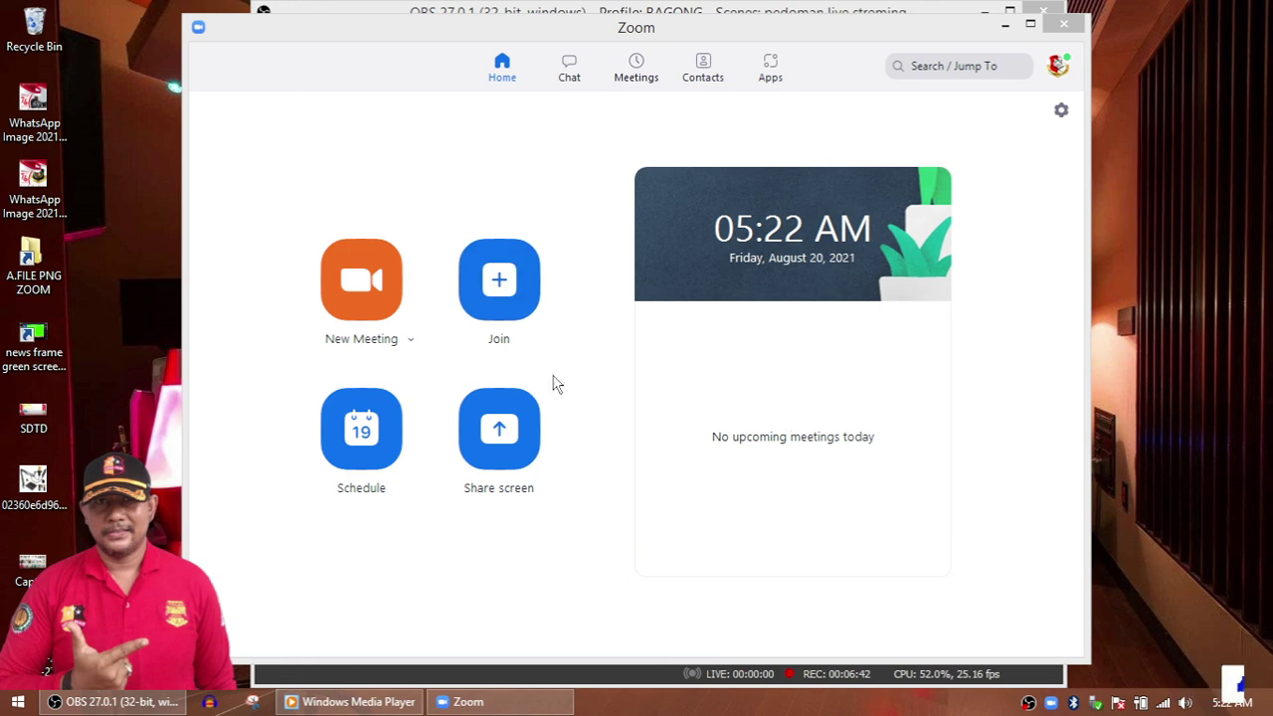
pyautogui.click(1065, 24)
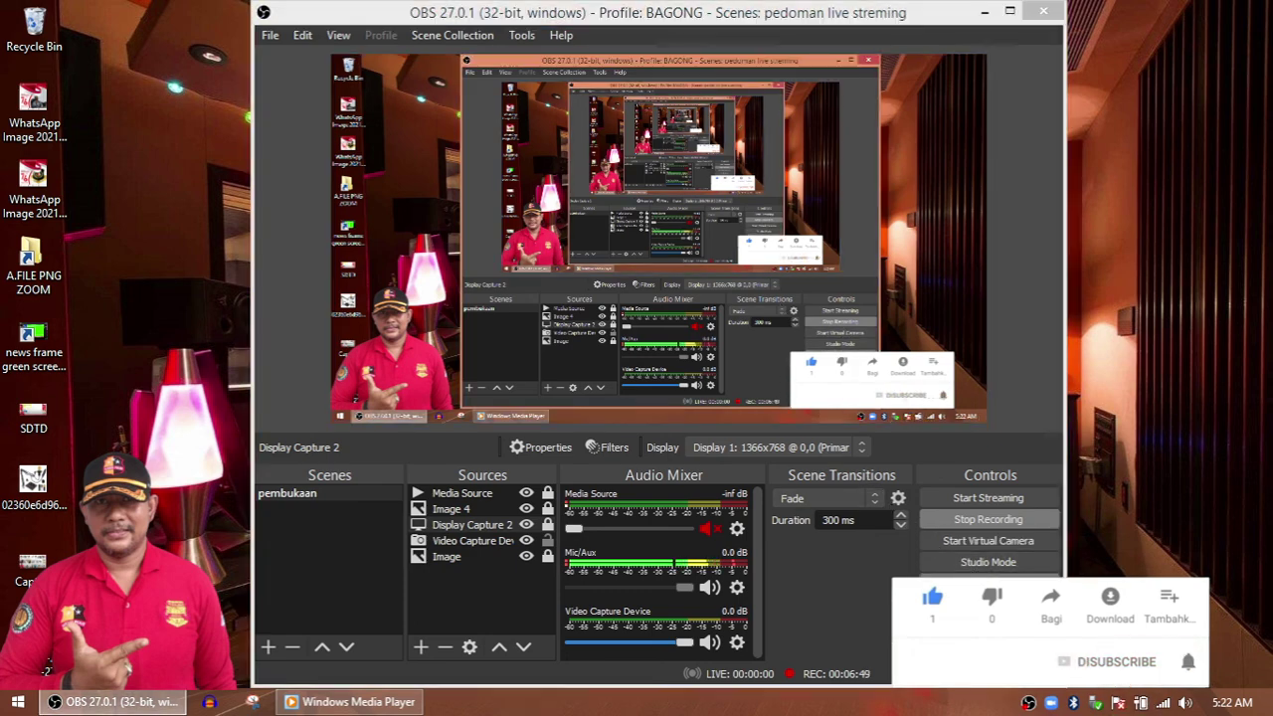
# Recheck the microphone and monitoring devices in the OBS audio settings and close the settings.
pyautogui.click(987, 584)
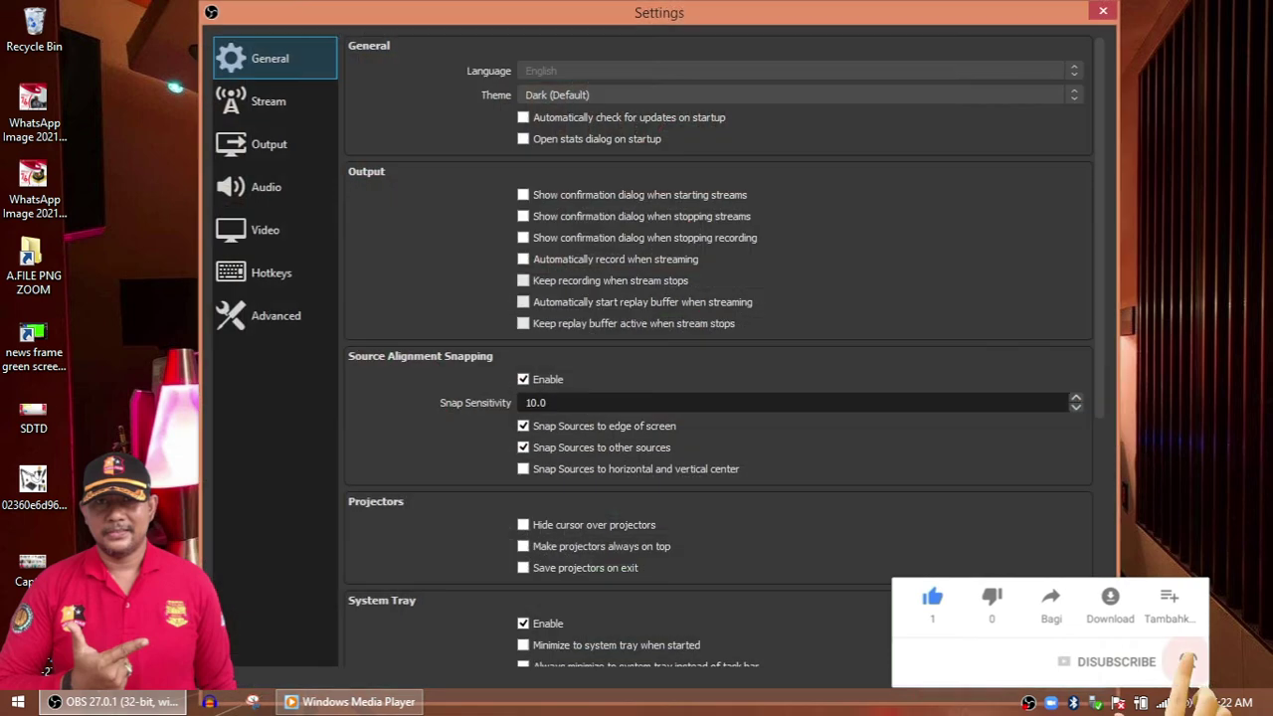
pyautogui.click(266, 189)
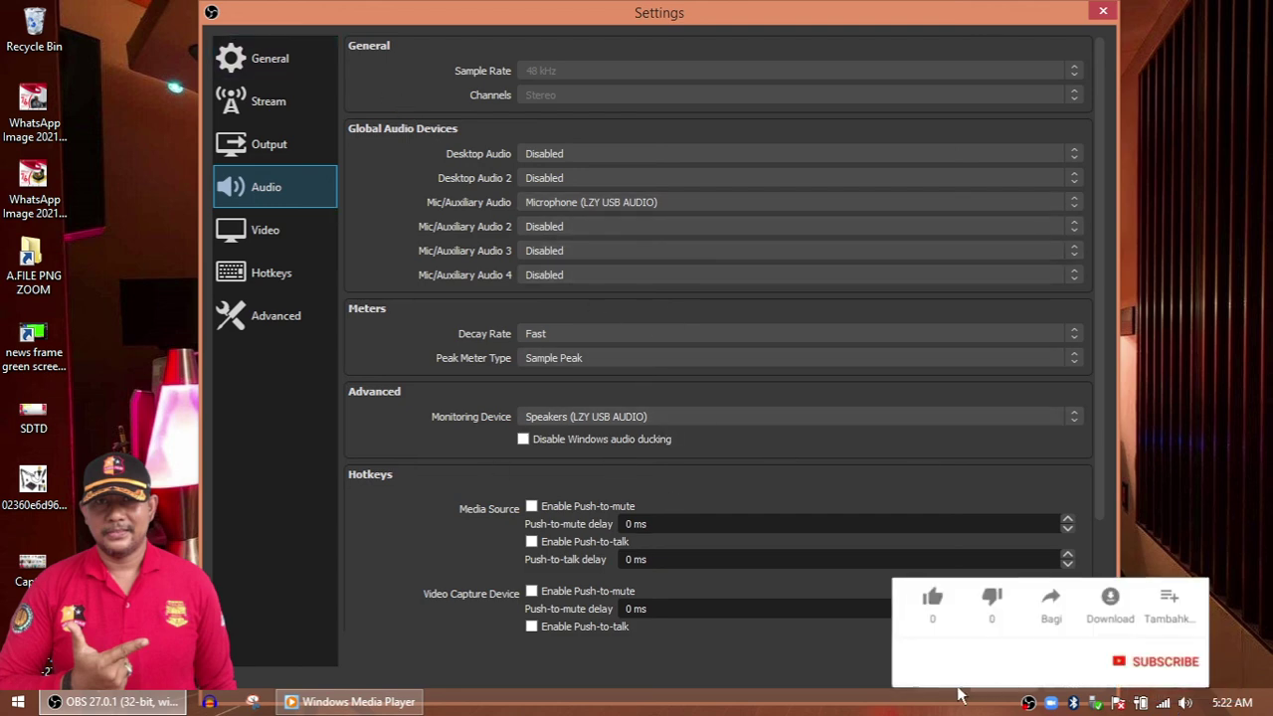
pyautogui.click(950, 651)
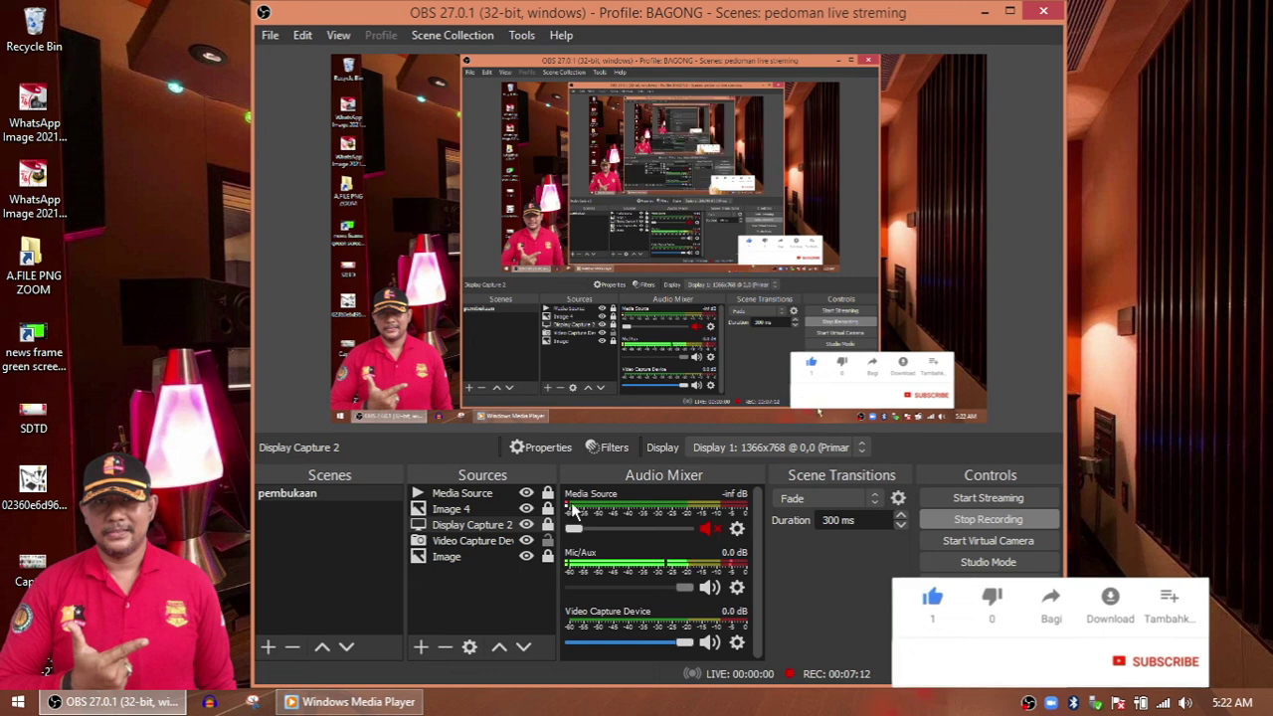